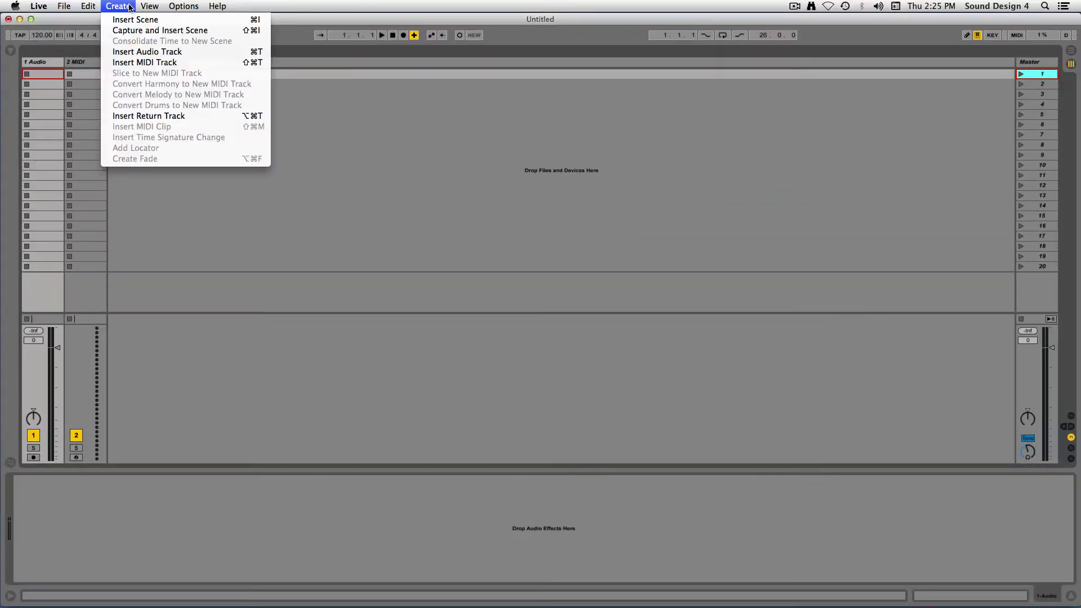
# Step: Insert another audio track into the set from the Create menu
pyautogui.click(146, 52)
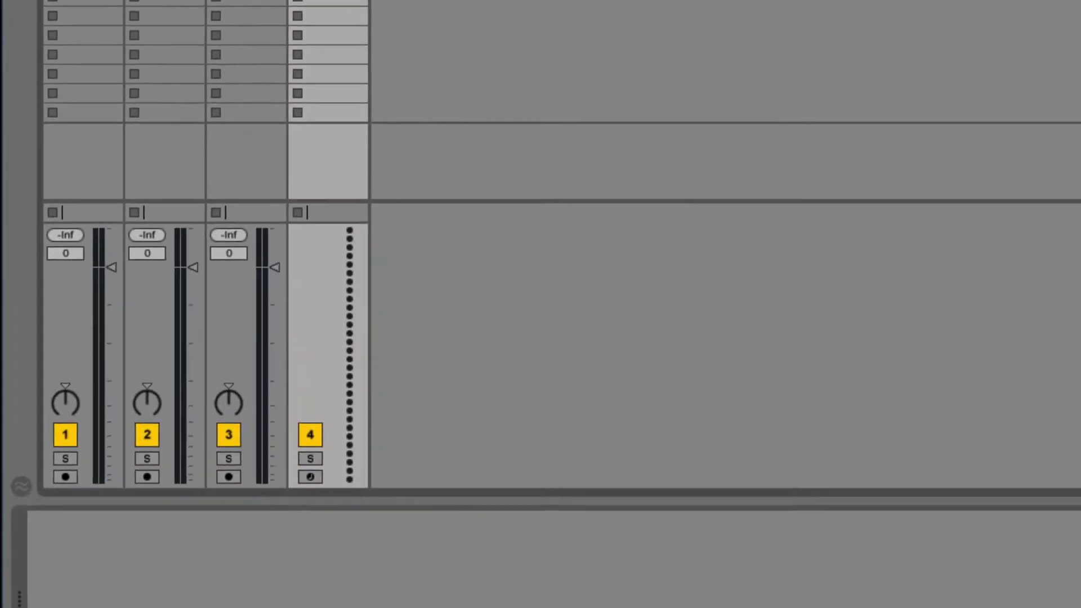
# Step: Add two MIDI tracks, one via Create > Insert MIDI Track and one with Shift+Cmd+T
pyautogui.click(119, 7)
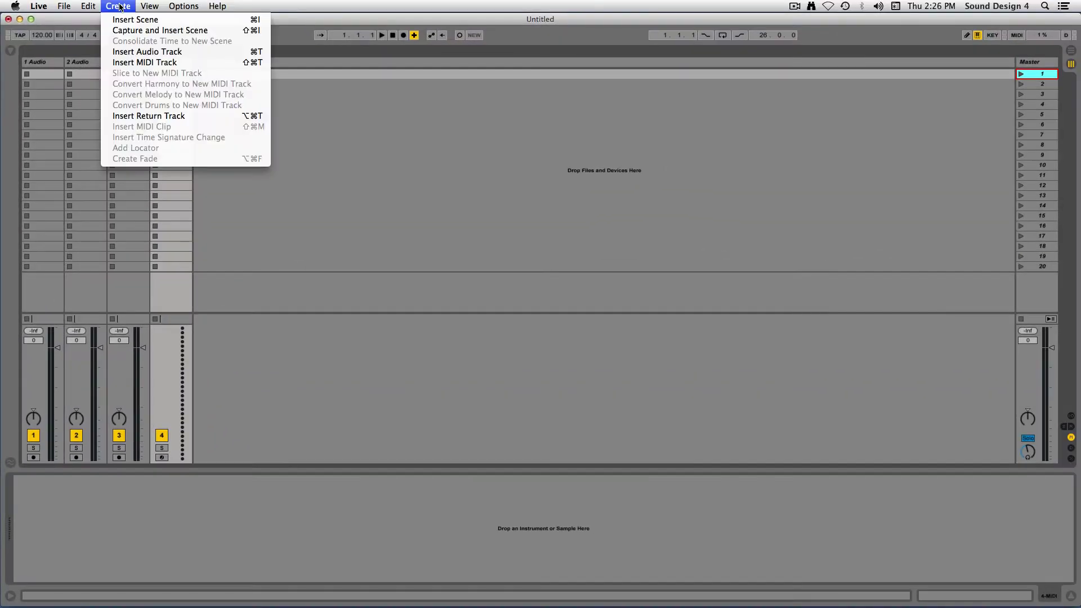
pyautogui.click(129, 62)
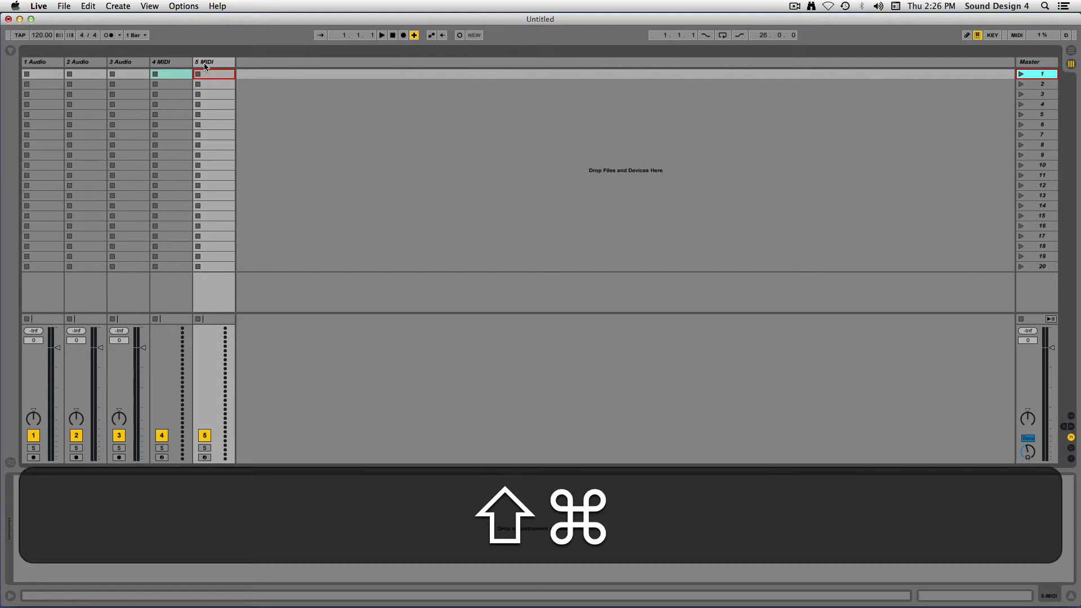
pyautogui.press('shift+super+t')
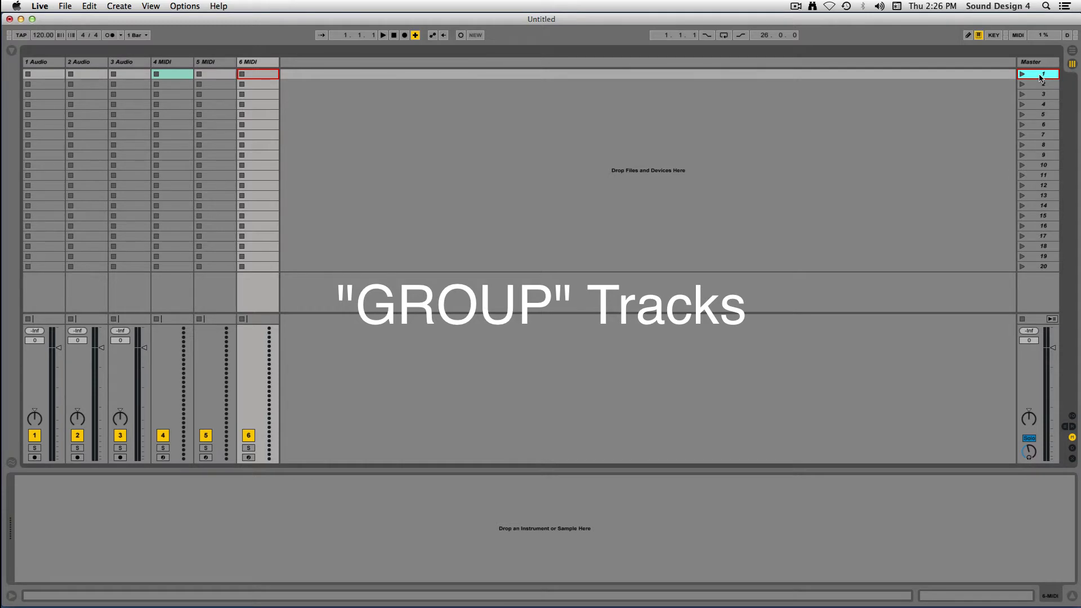
# Step: Select tracks 1 through 6, group them into one group track, and fold it closed
pyautogui.press('Right')
pyautogui.press('Right')
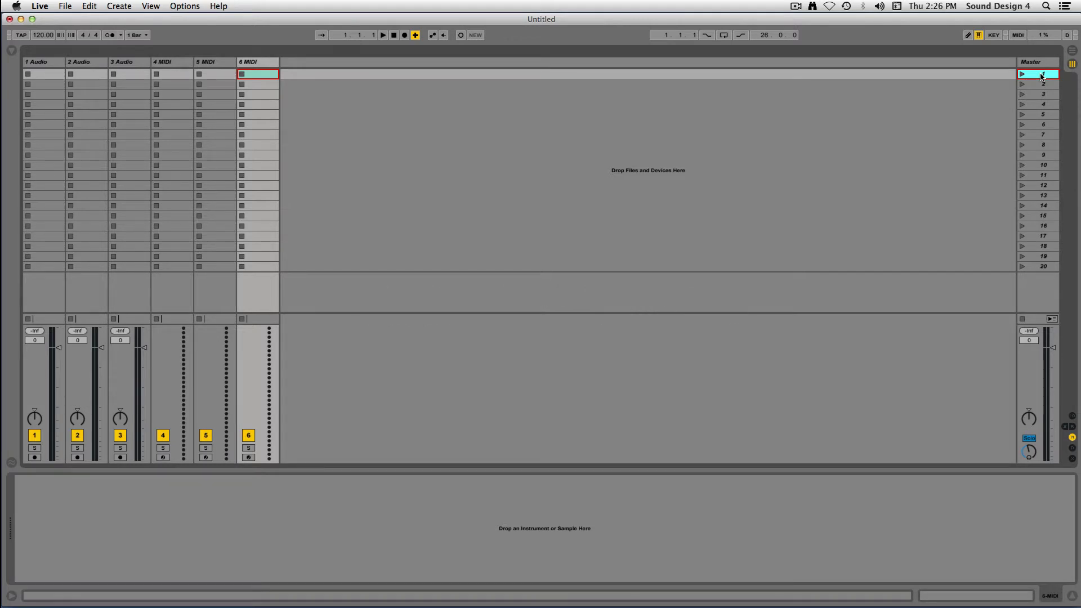
pyautogui.click(266, 63)
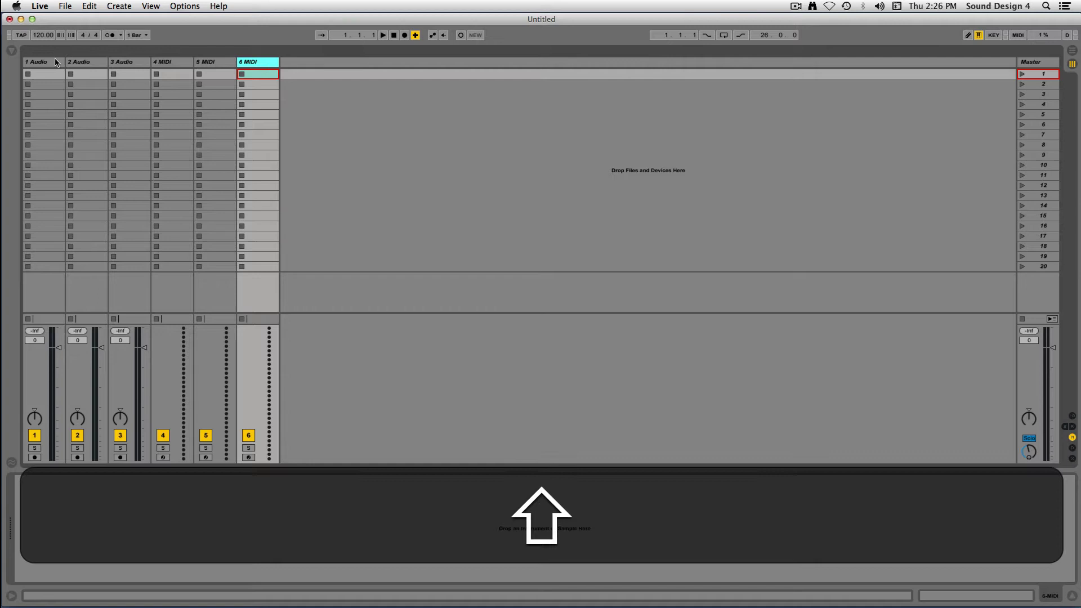
pyautogui.keyDown('shift'); pyautogui.click(56, 62); pyautogui.keyUp('shift')
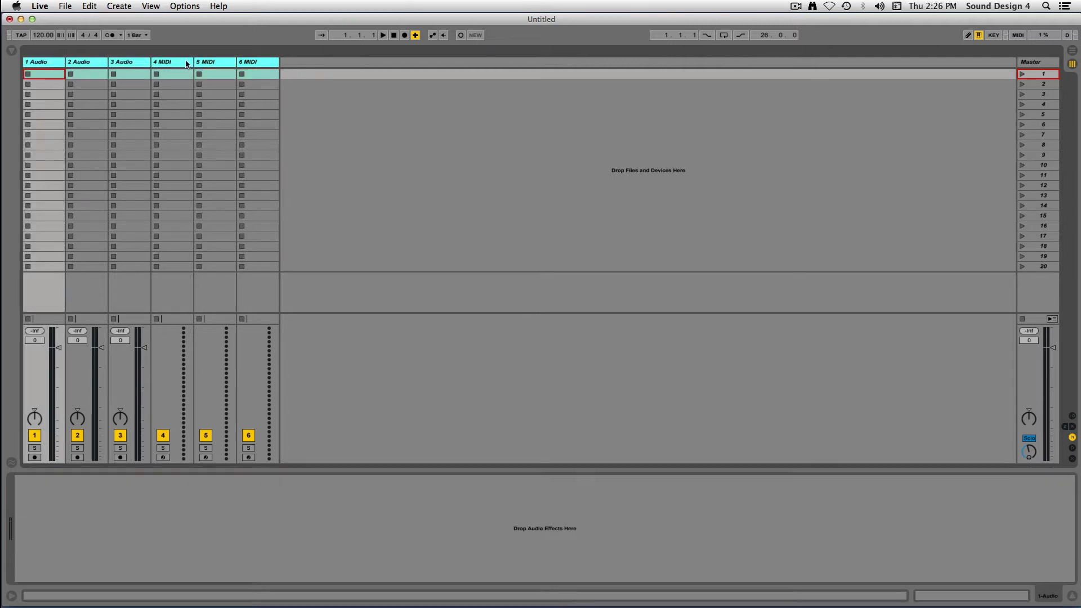
pyautogui.rightClick(186, 63)
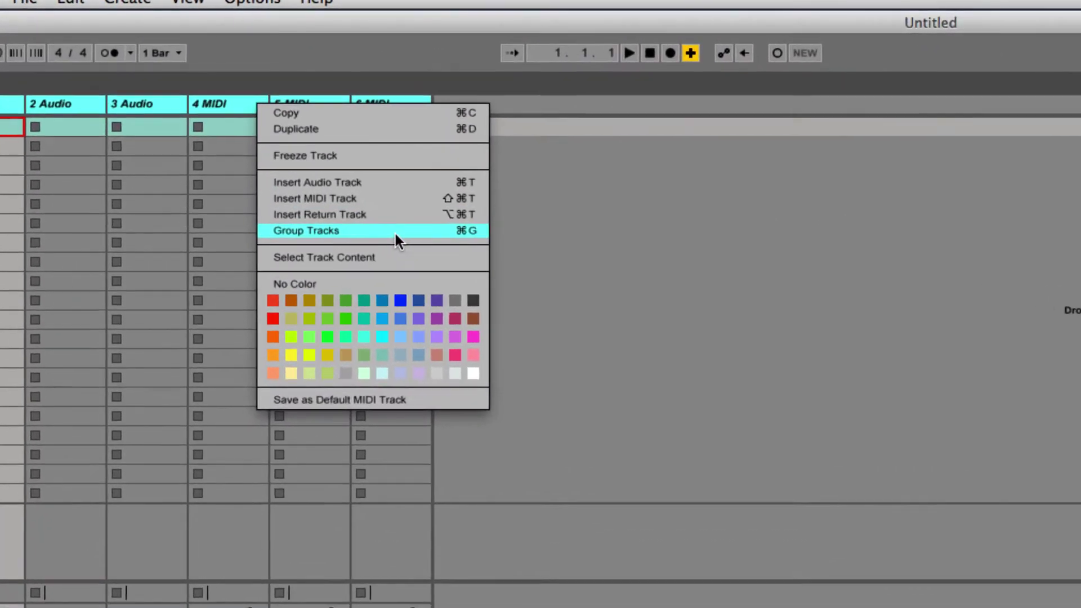
pyautogui.click(396, 232)
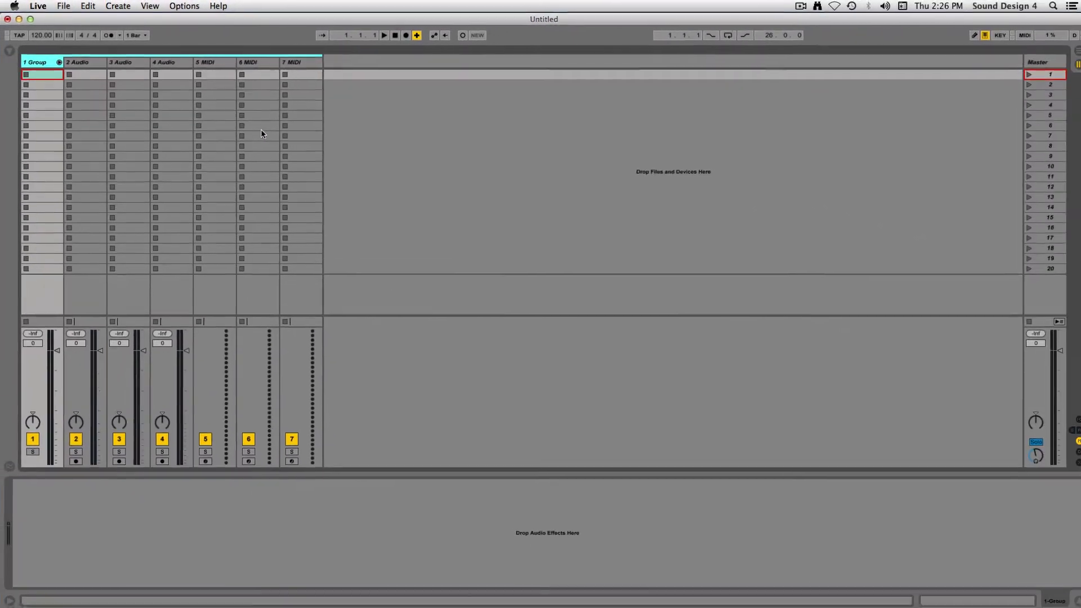
pyautogui.click(60, 61)
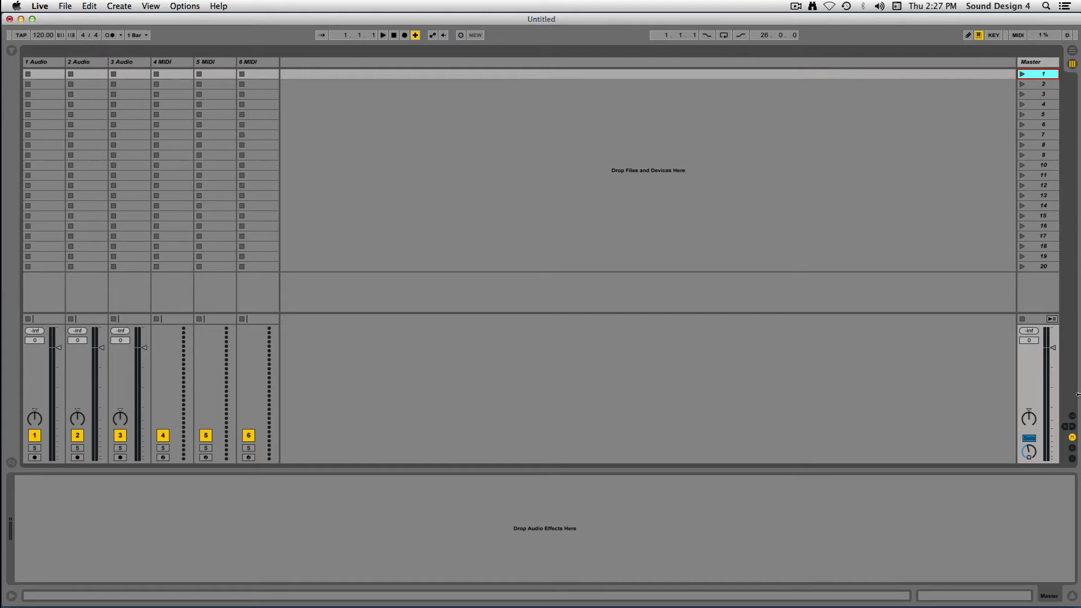
# Step: Show the Sends section and add return tracks via Create > Insert Return Track and Opt+Cmd+T
pyautogui.click(1065, 427)
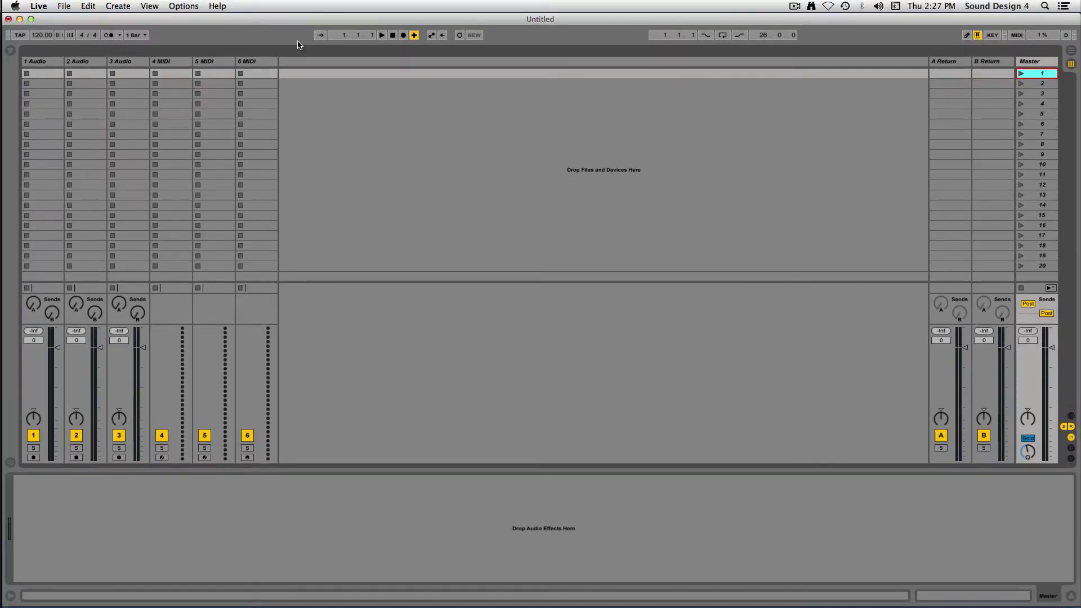
pyautogui.click(119, 5)
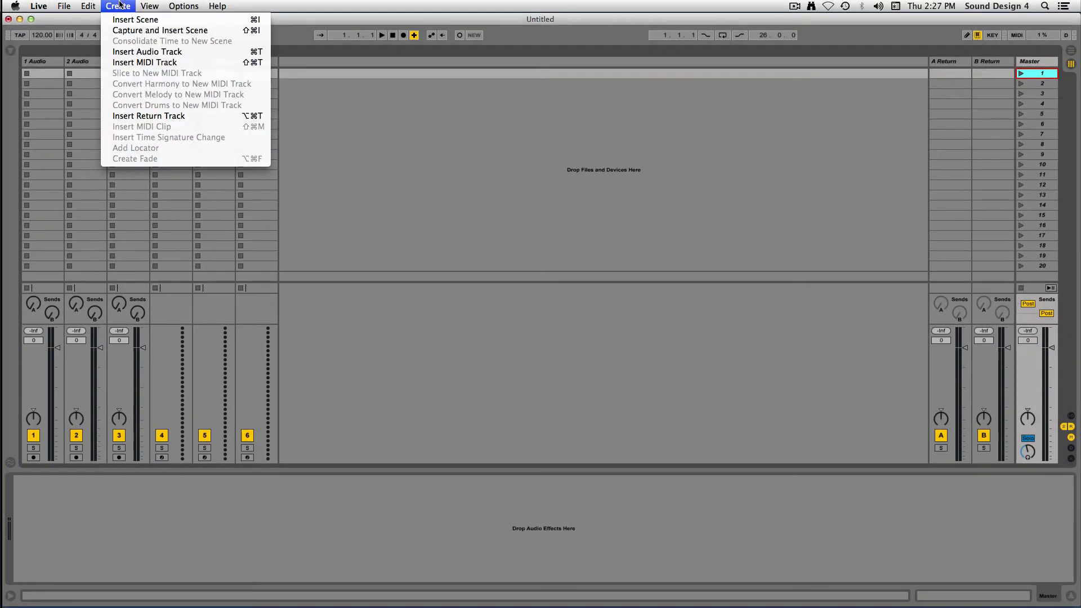
pyautogui.click(205, 116)
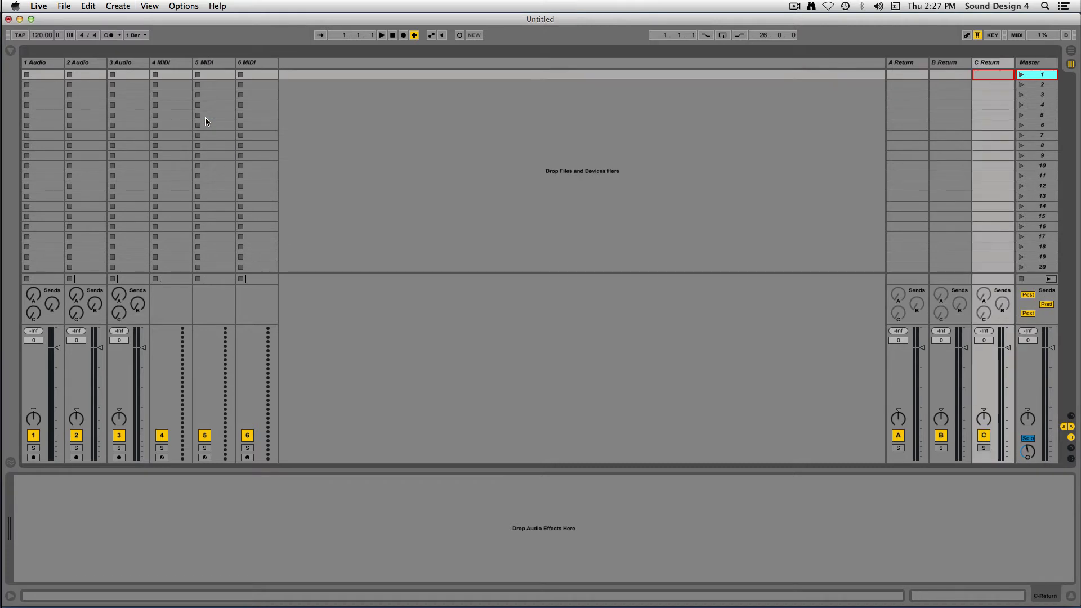
pyautogui.press('super+alt+t')
pyautogui.press('super+alt+t')
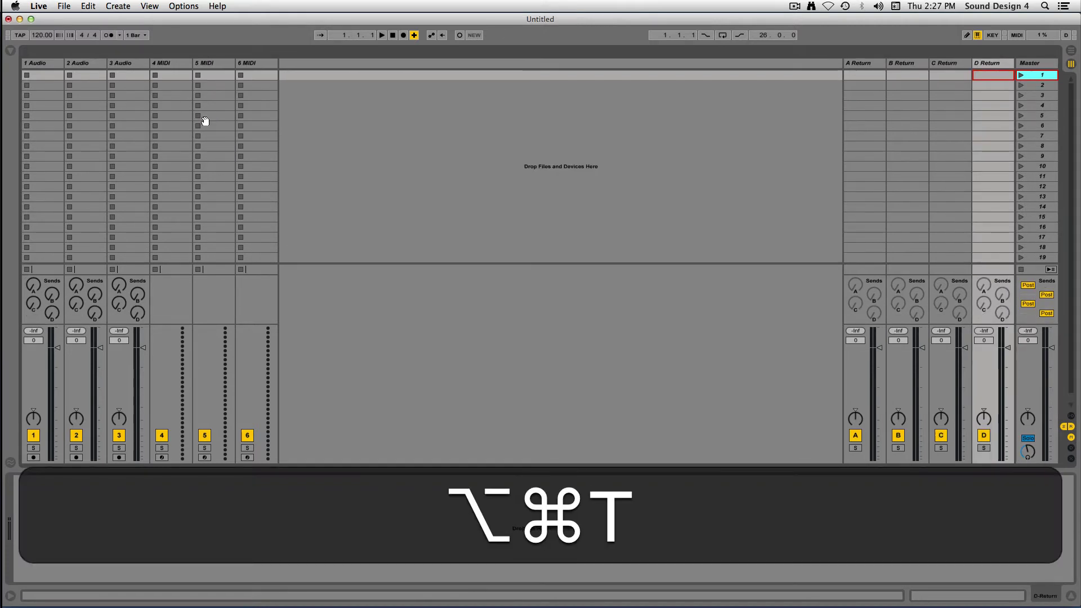
pyautogui.press('super+alt+t')
pyautogui.press('super+alt+t')
pyautogui.press('super+alt+t')
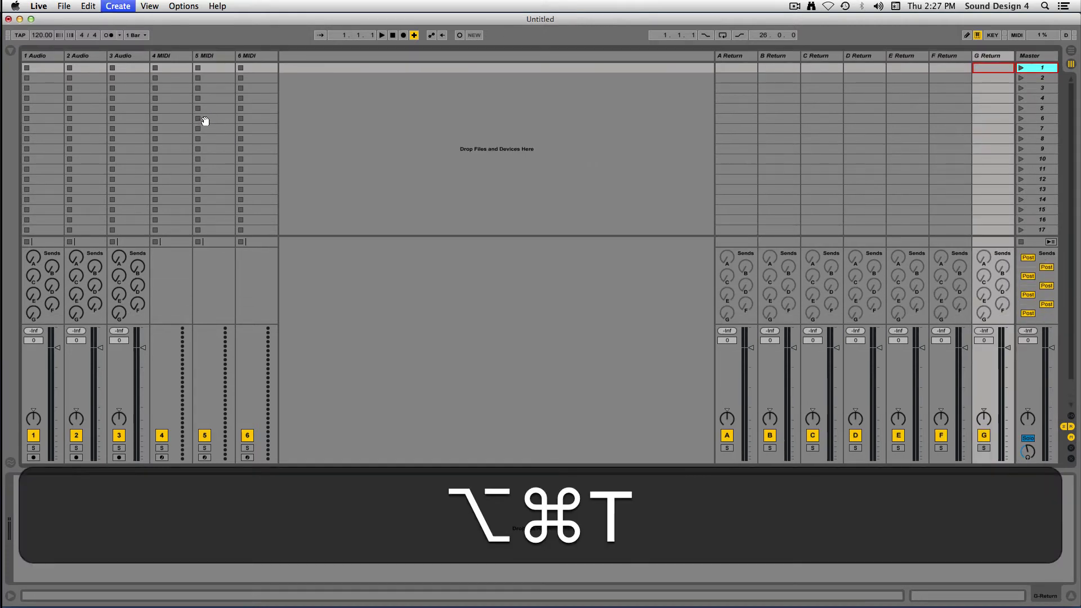
pyautogui.press('super+alt+t')
pyautogui.press('super+alt+t')
pyautogui.press('super+alt+t')
pyautogui.press('super+alt+t')
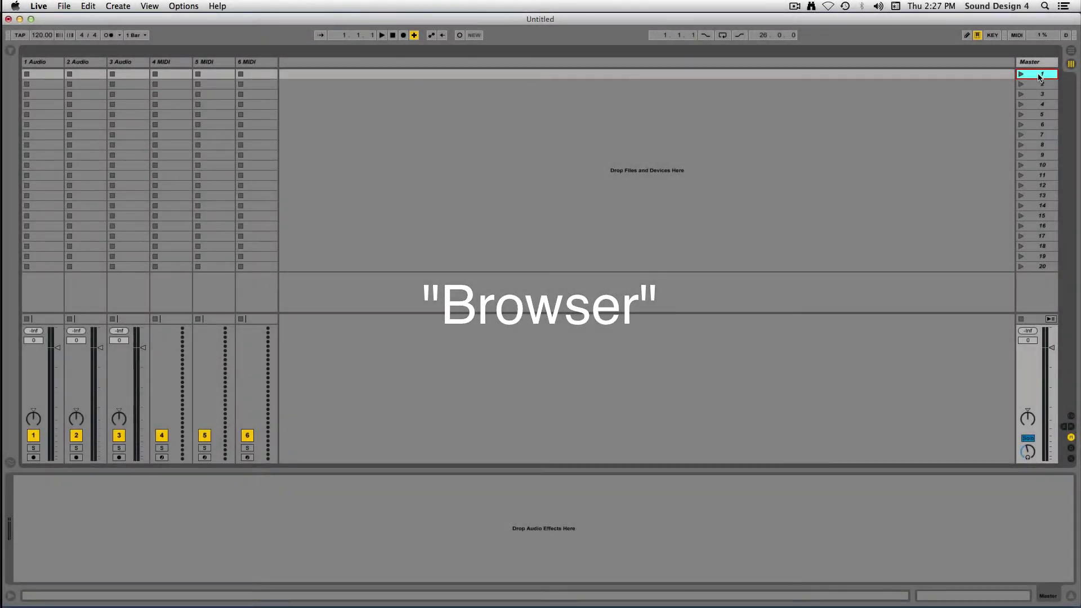
# Step: Open the browser and view Audio Effects, MIDI Effects, Max for Live, then Plug-ins
pyautogui.click(10, 55)
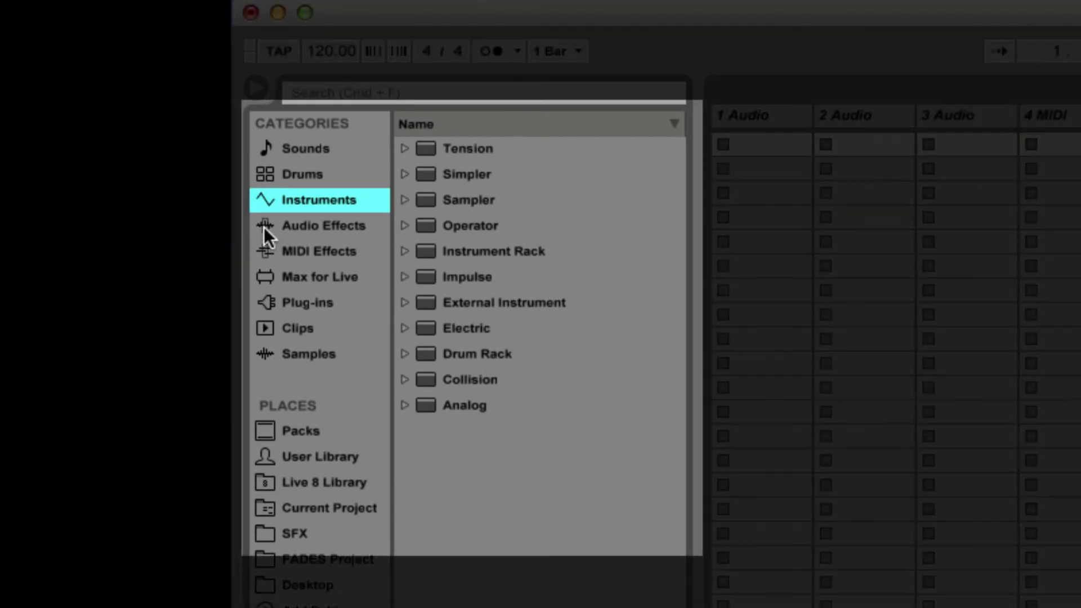
pyautogui.click(264, 227)
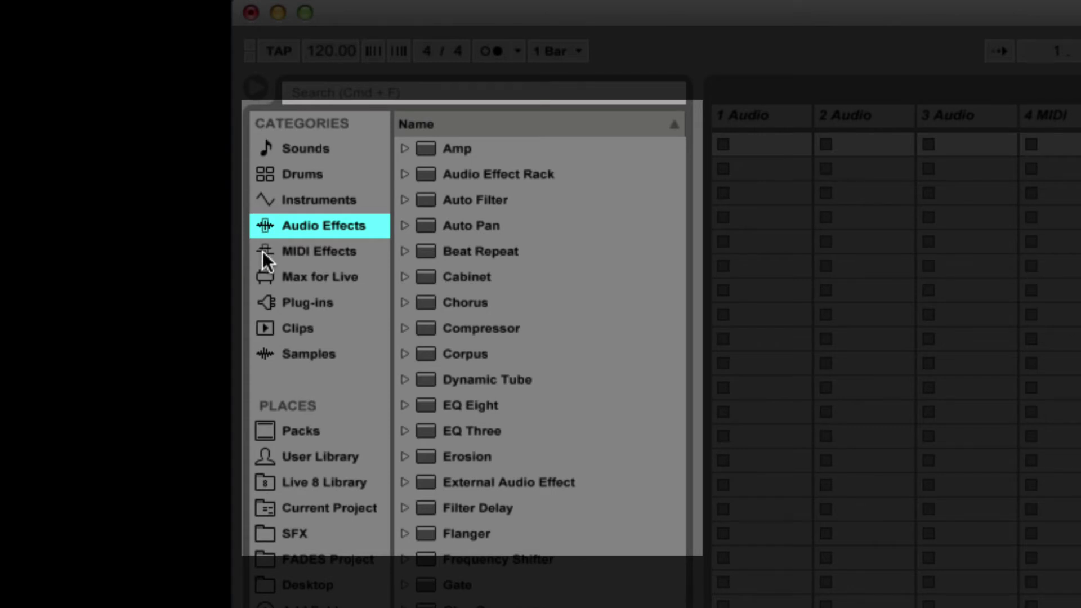
pyautogui.click(262, 251)
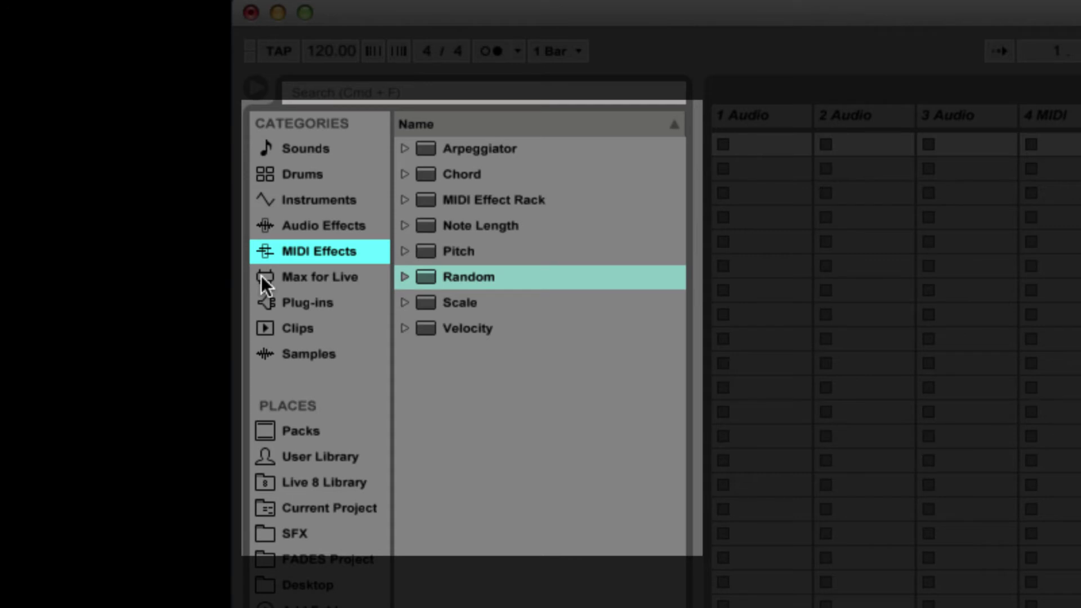
pyautogui.click(261, 278)
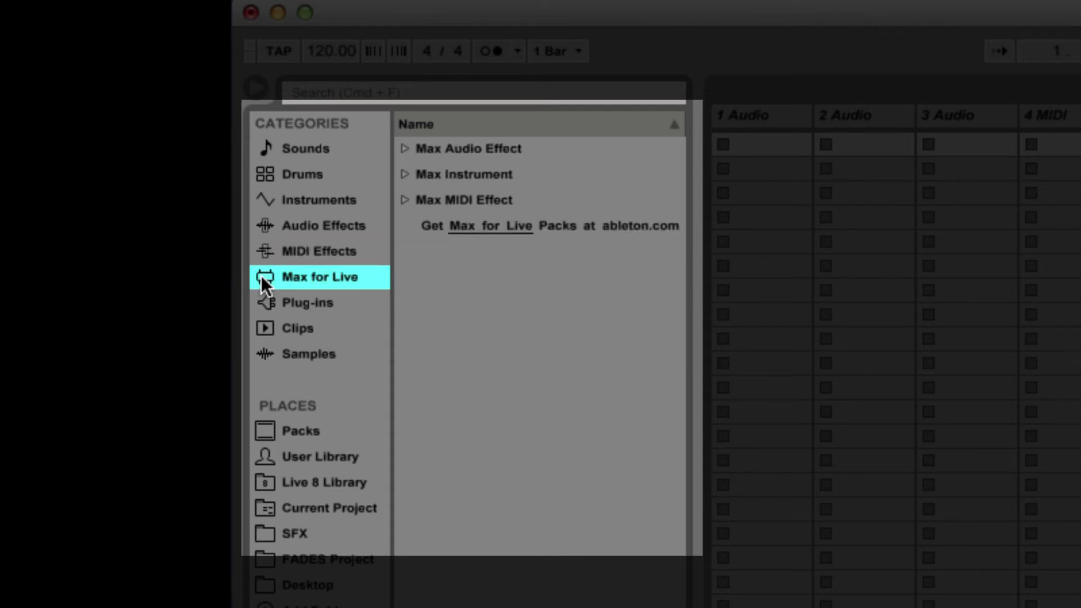
pyautogui.click(263, 305)
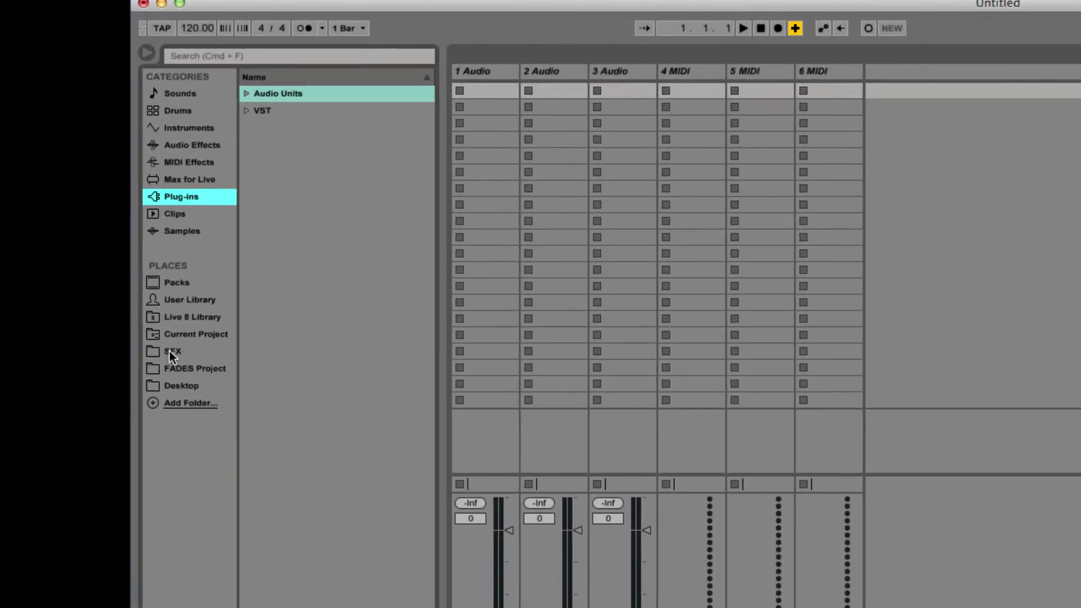
# Step: Search SFX for 'Car Horn', expand Si CD 1010 and select its first file
pyautogui.click(136, 323)
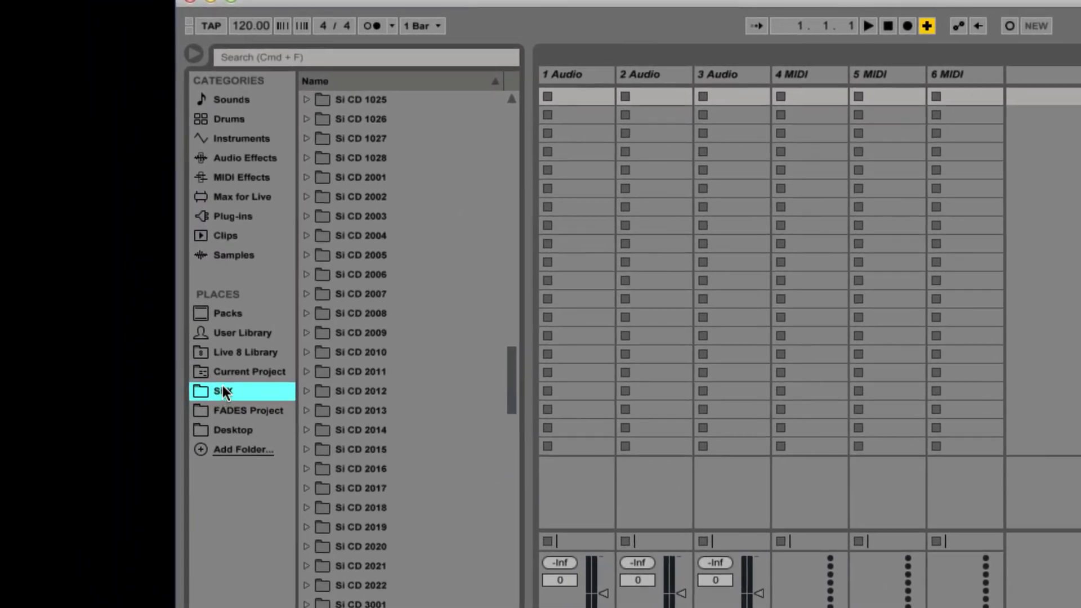
pyautogui.click(297, 59)
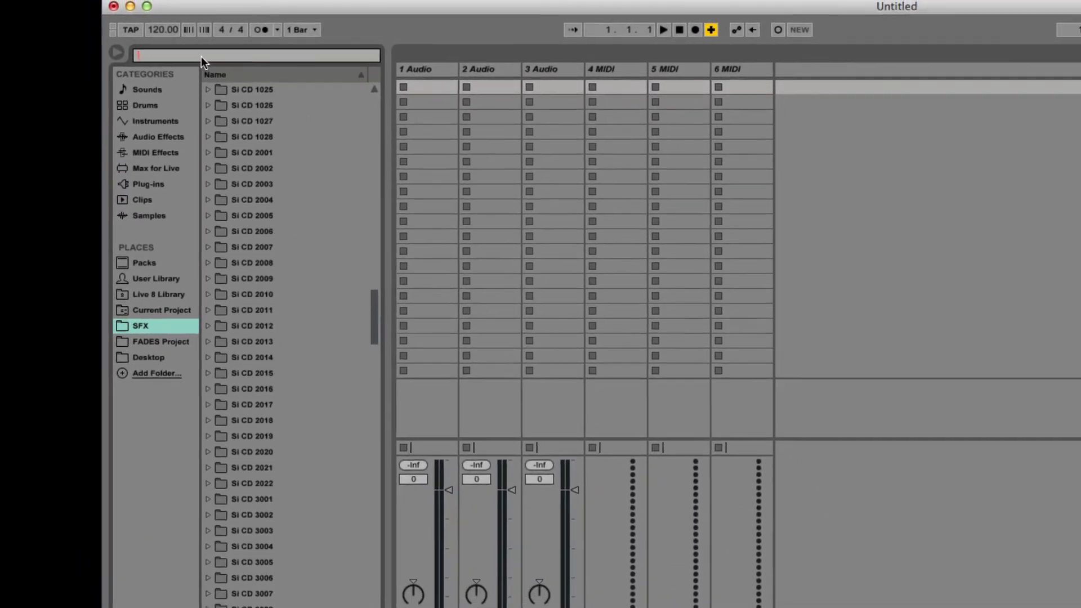
pyautogui.write('Car Ho')
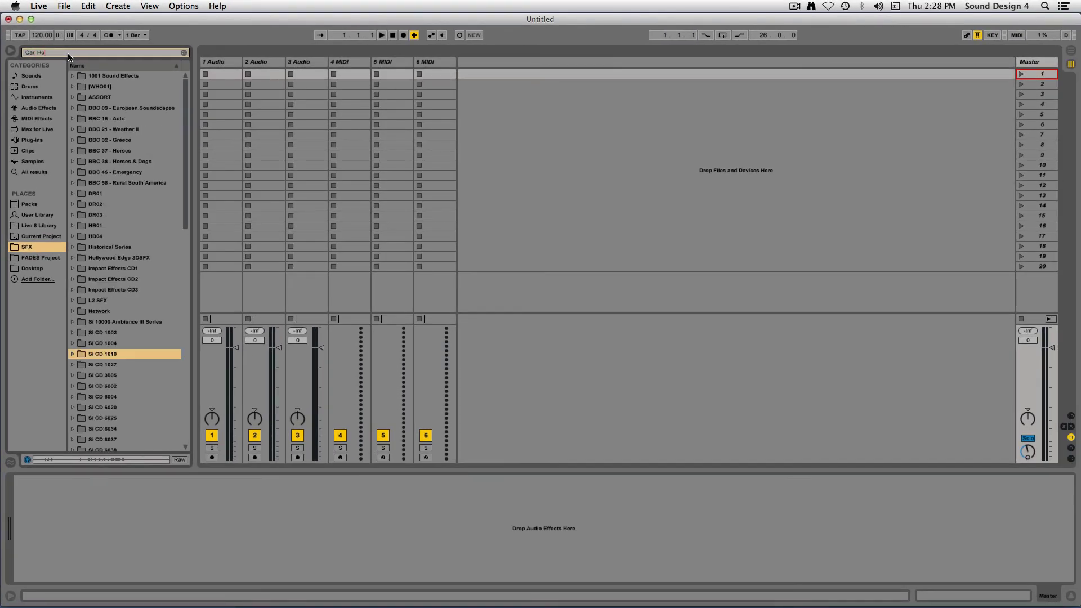
pyautogui.write('rn')
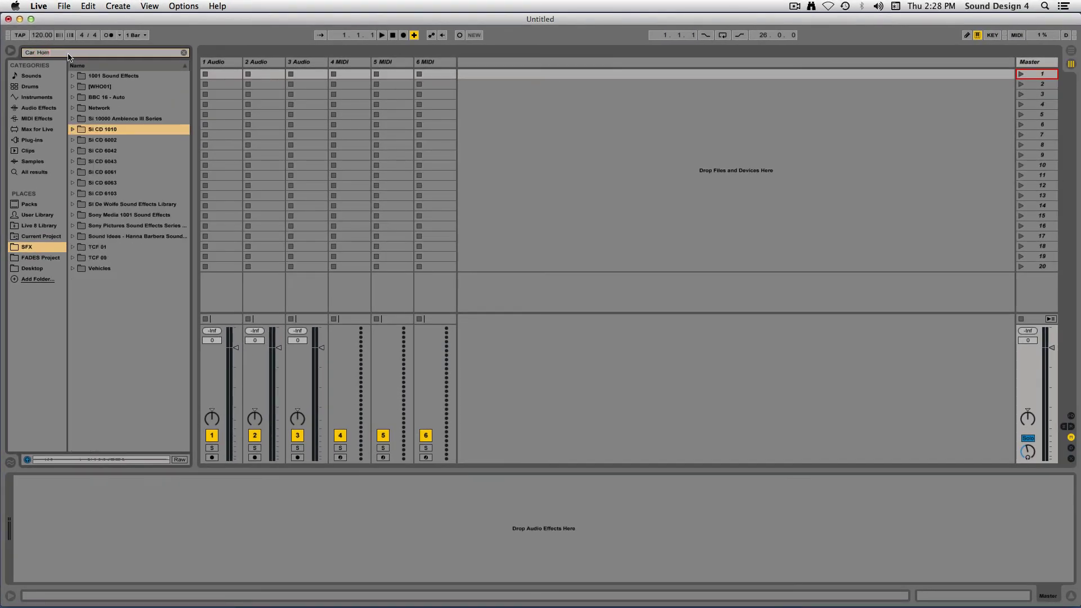
pyautogui.click(74, 130)
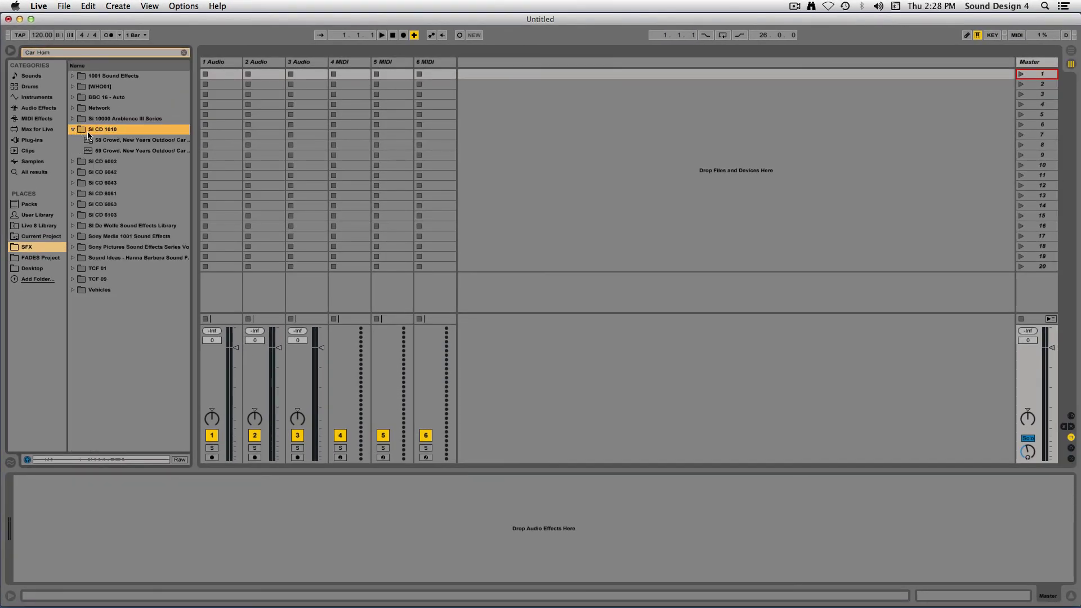
pyautogui.click(119, 140)
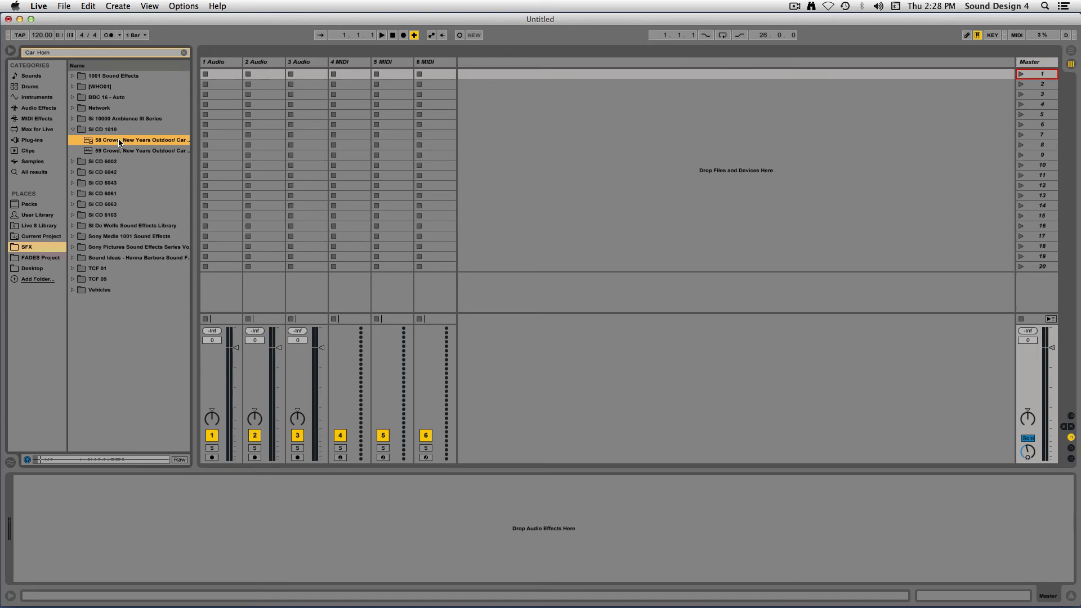